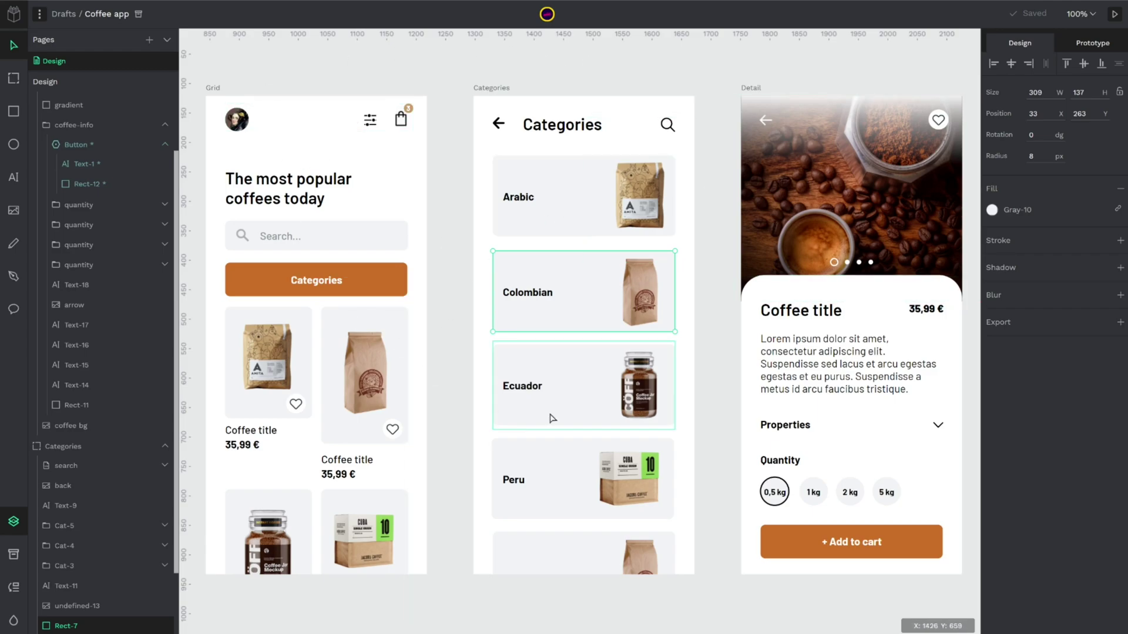
Try the library colours Coffee, Gray-20, Black and White on the Colombian card, ending on Gray-10
{"action": "left_click", "coordinate": [14, 554]}
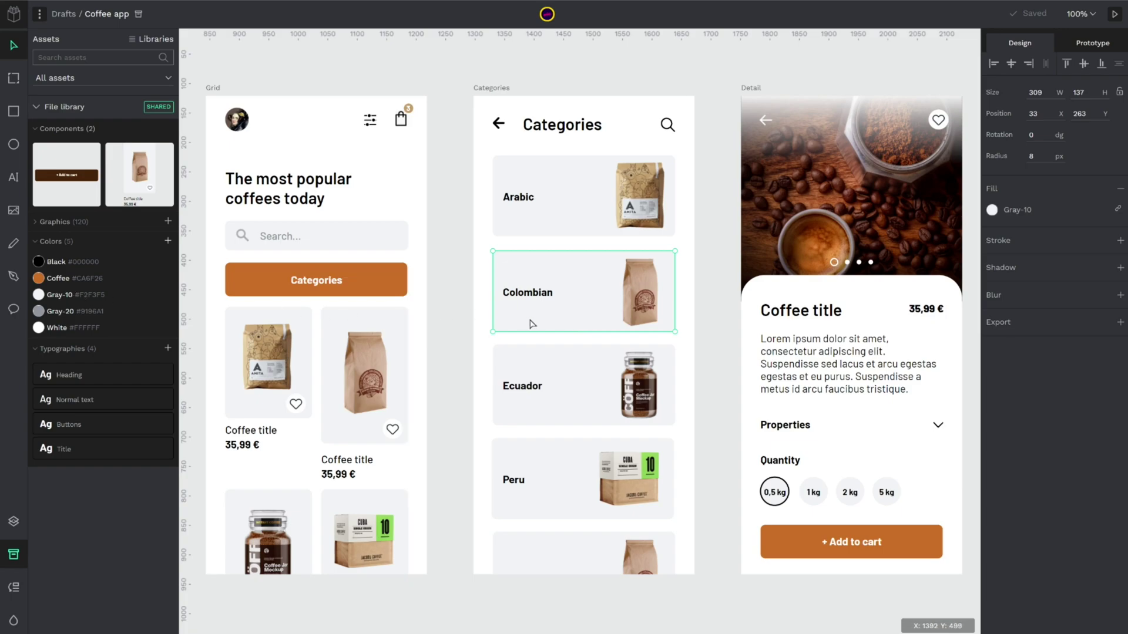
{"action": "left_click", "coordinate": [63, 283]}
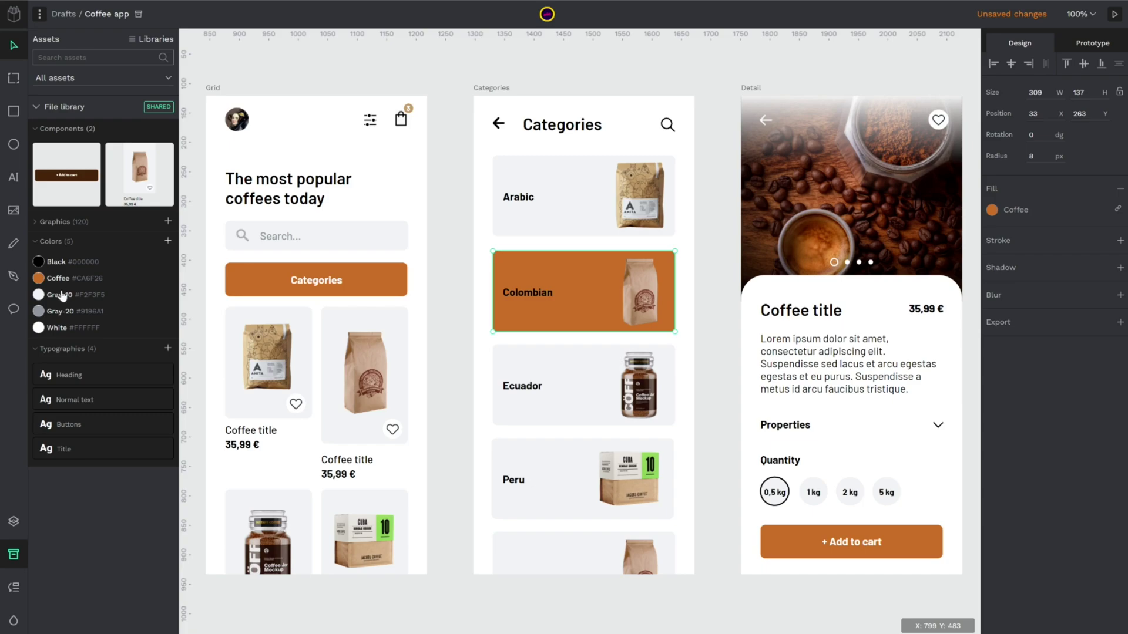
{"action": "left_click", "coordinate": [58, 313]}
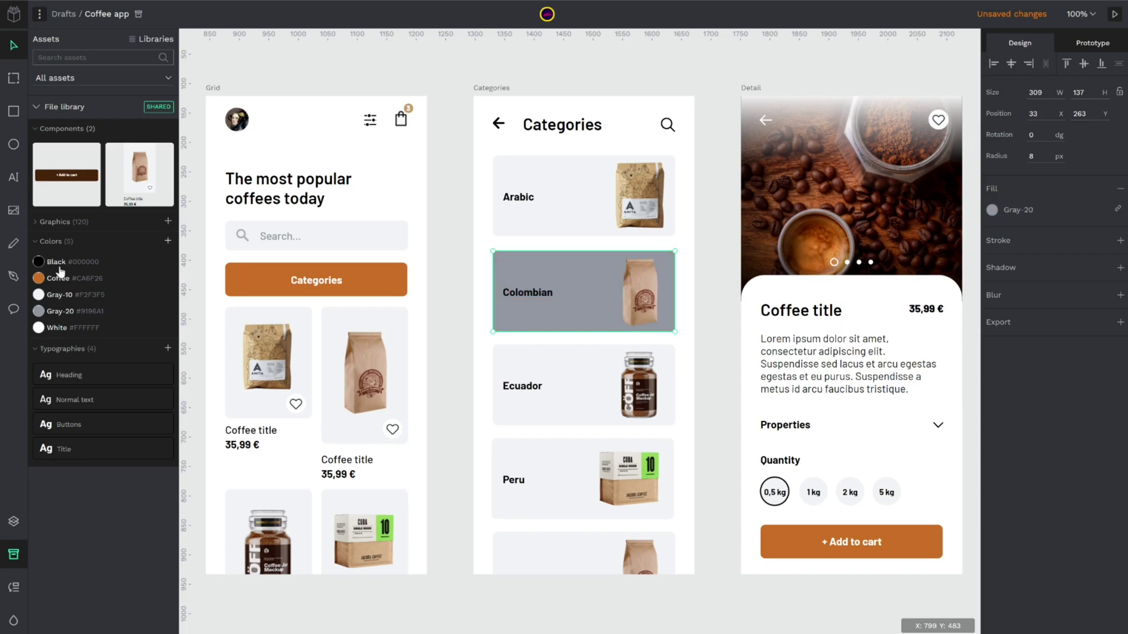
{"action": "left_click", "coordinate": [59, 263]}
{"action": "left_click", "coordinate": [58, 329]}
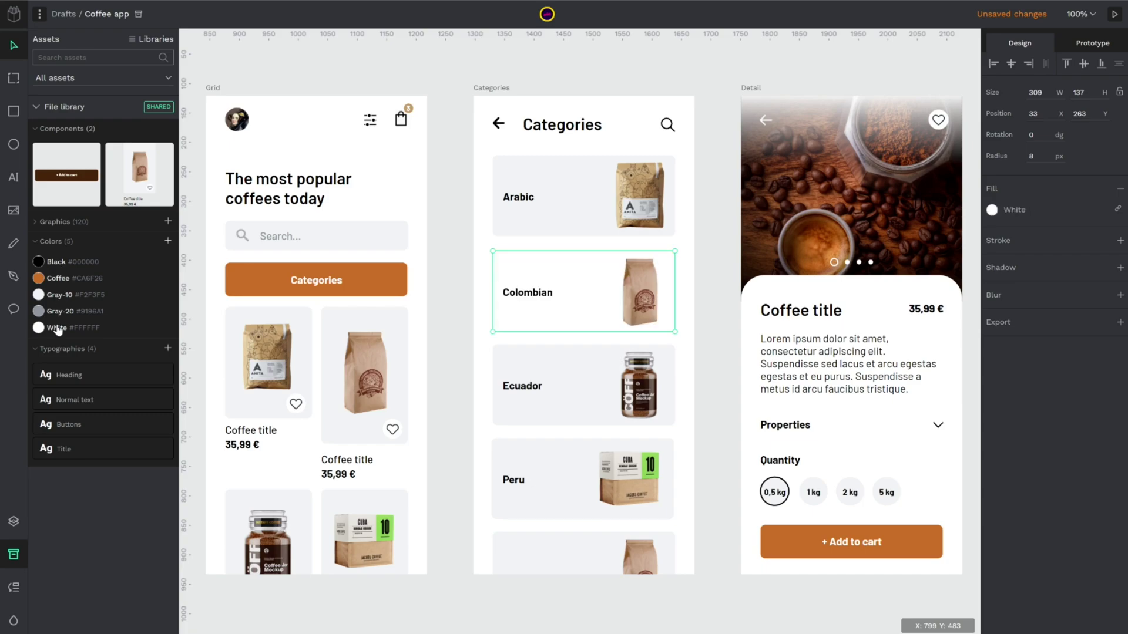
{"action": "left_click", "coordinate": [57, 298]}
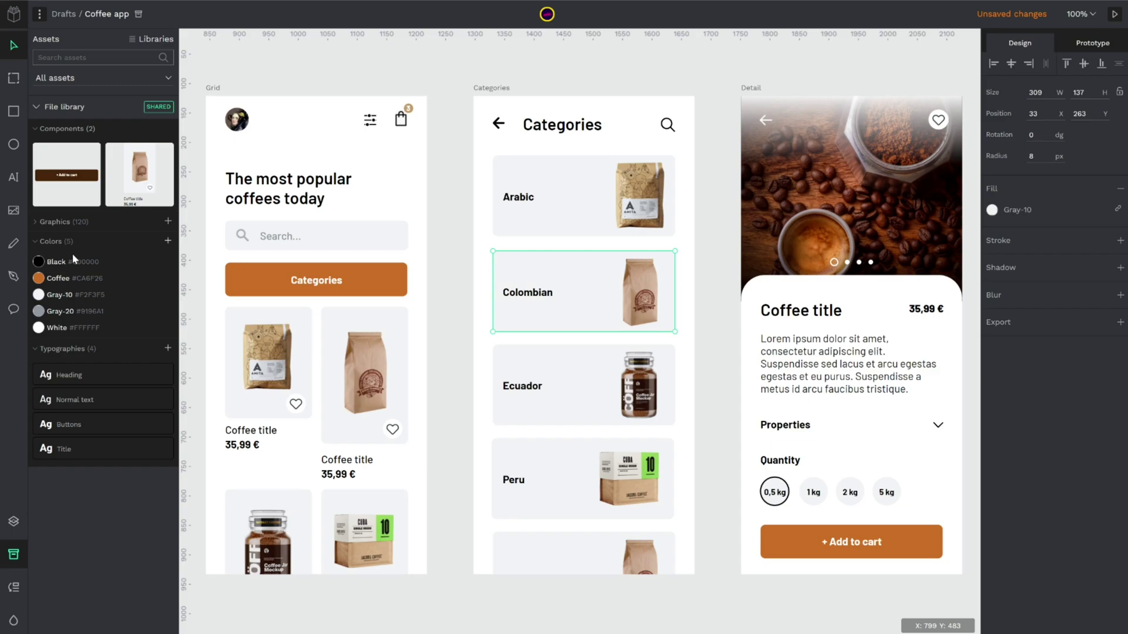
{"action": "left_click", "coordinate": [992, 211]}
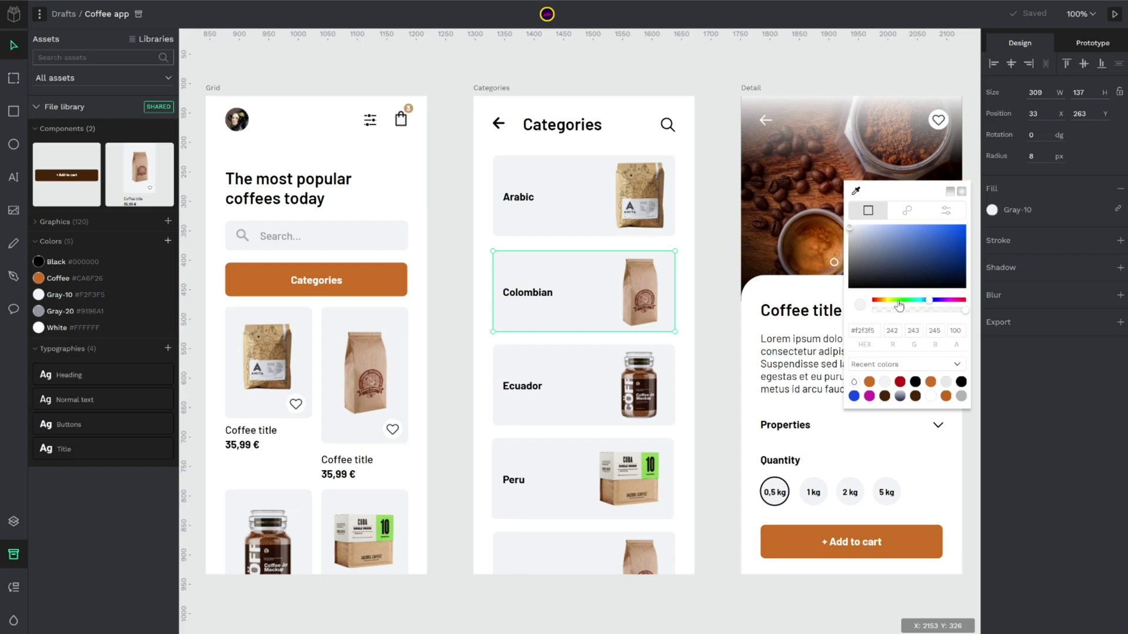
{"action": "left_click", "coordinate": [898, 365]}
{"action": "left_click", "coordinate": [898, 385]}
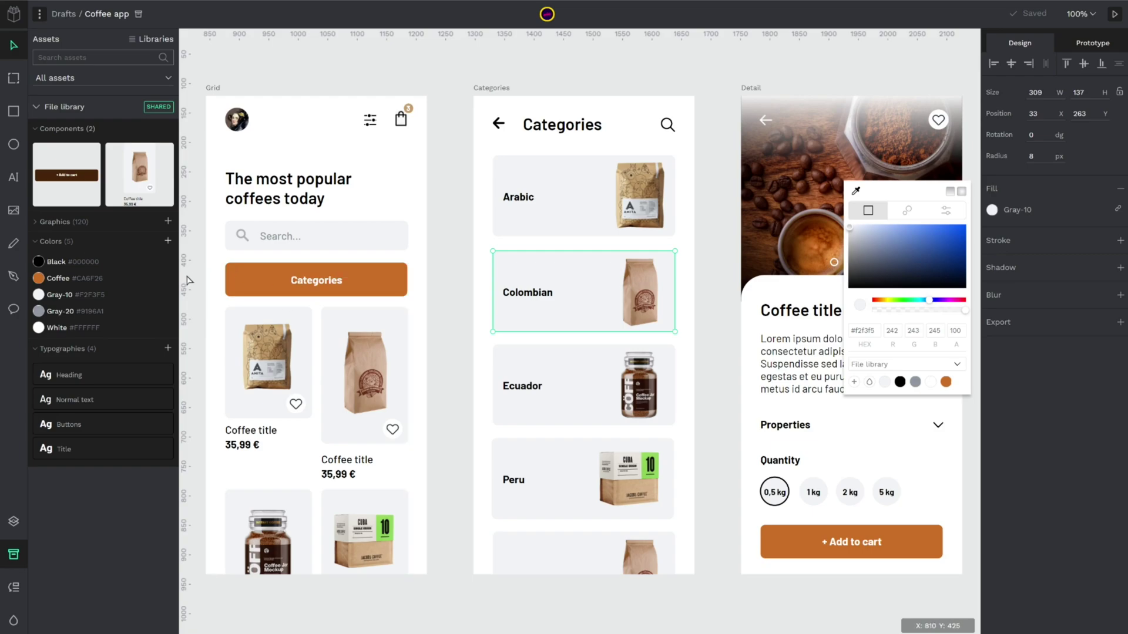
{"action": "left_click", "coordinate": [946, 383]}
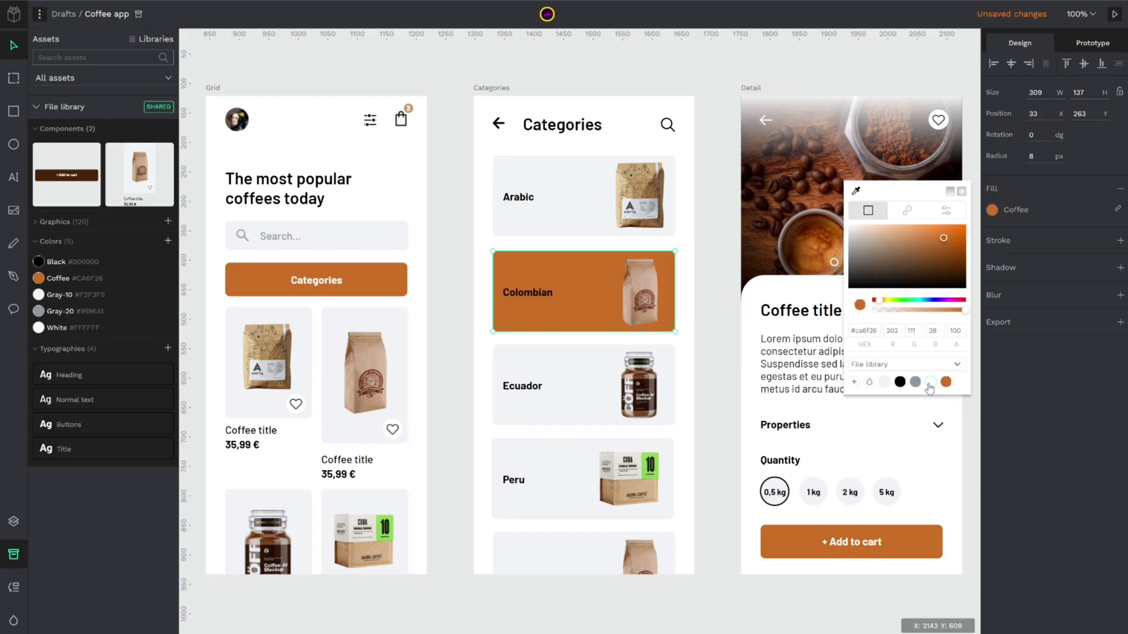
{"action": "left_click", "coordinate": [884, 383]}
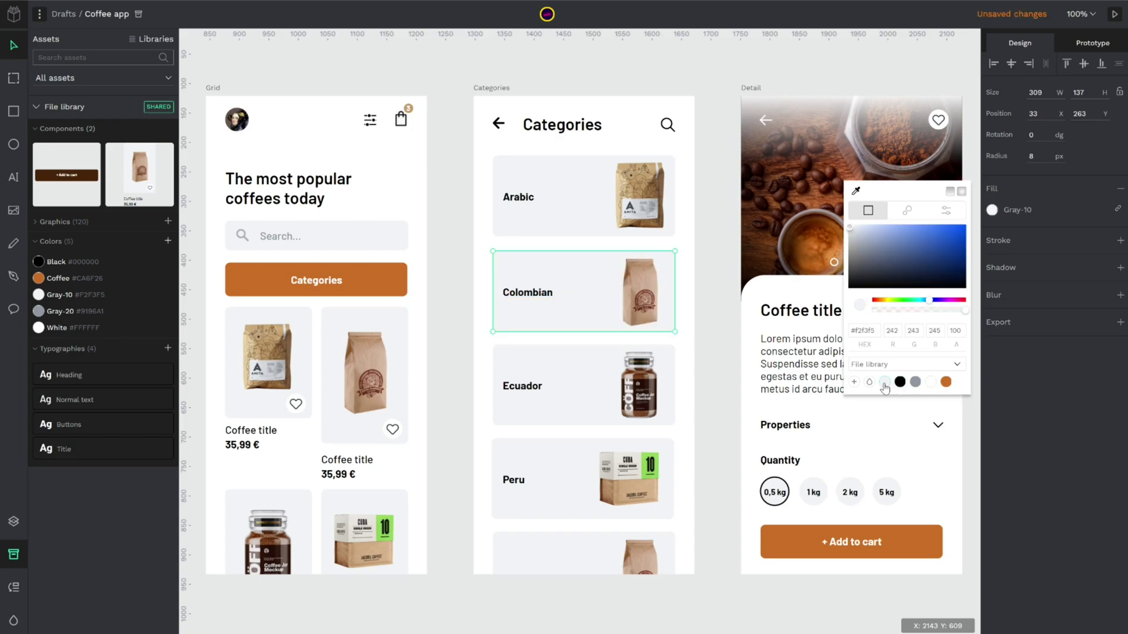
{"action": "left_click", "coordinate": [793, 73]}
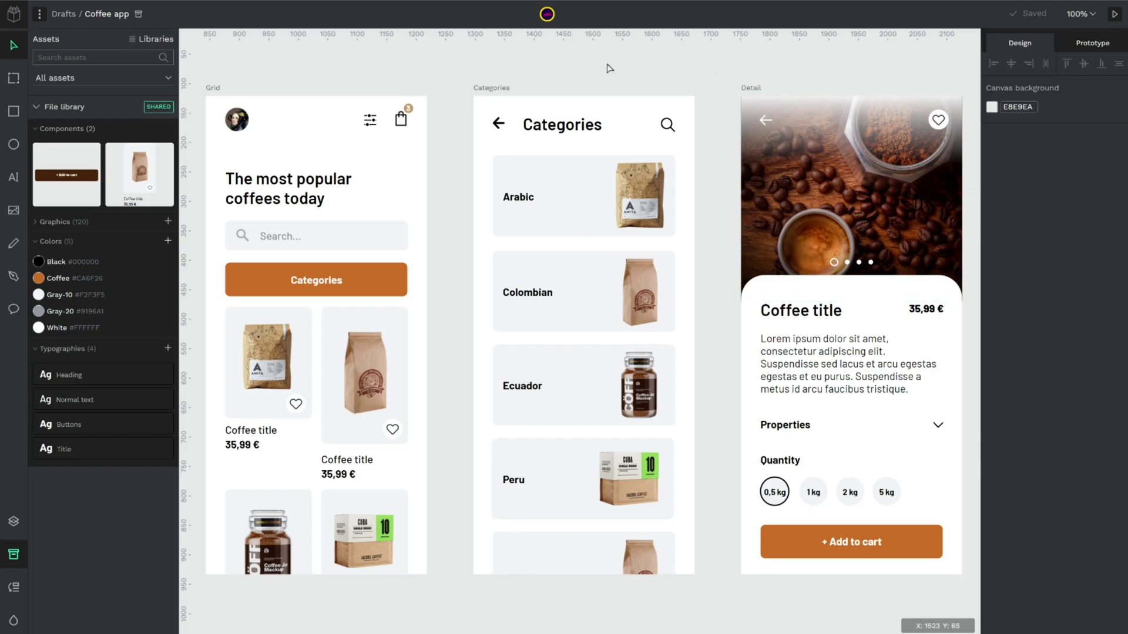
Show the file library's colours in the colour palette
{"action": "left_click", "coordinate": [13, 620]}
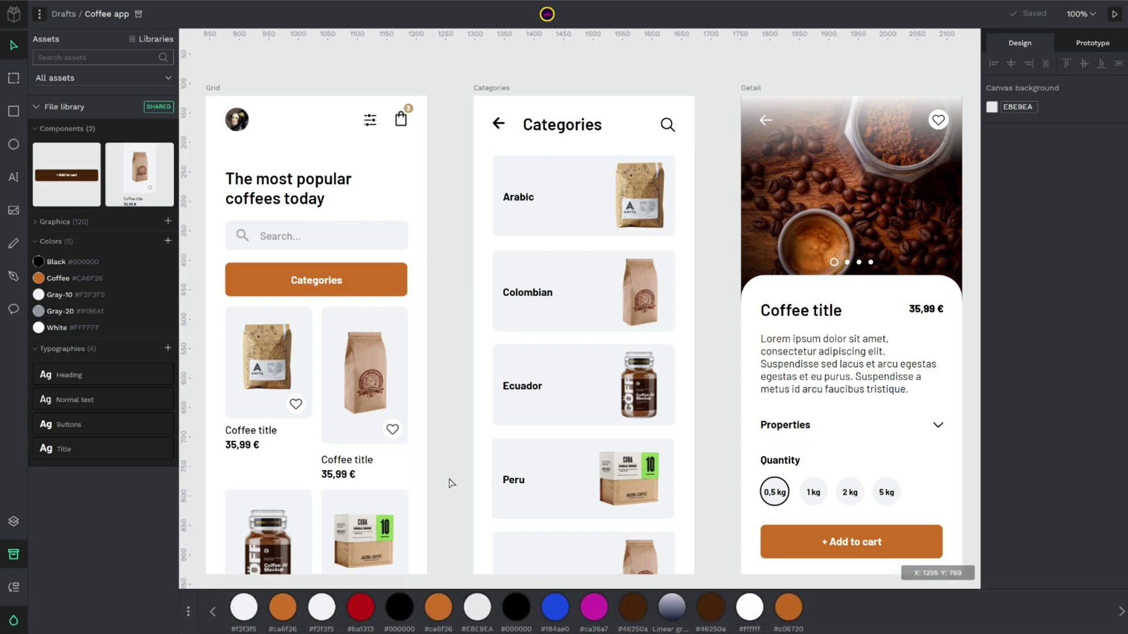
{"action": "left_click", "coordinate": [189, 614]}
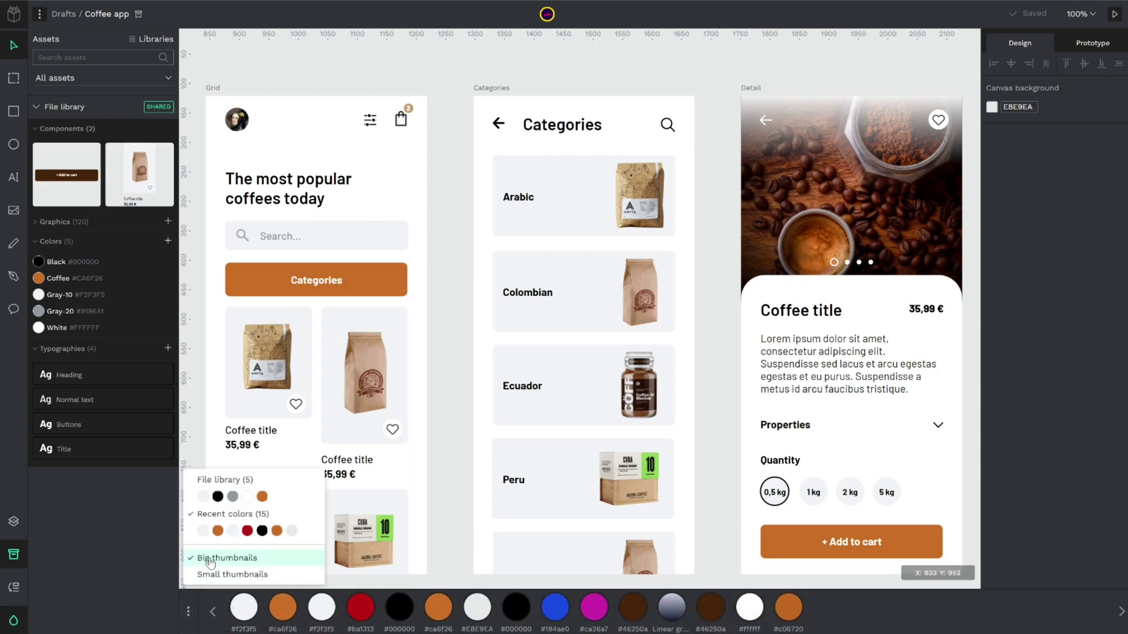
{"action": "left_click", "coordinate": [231, 497]}
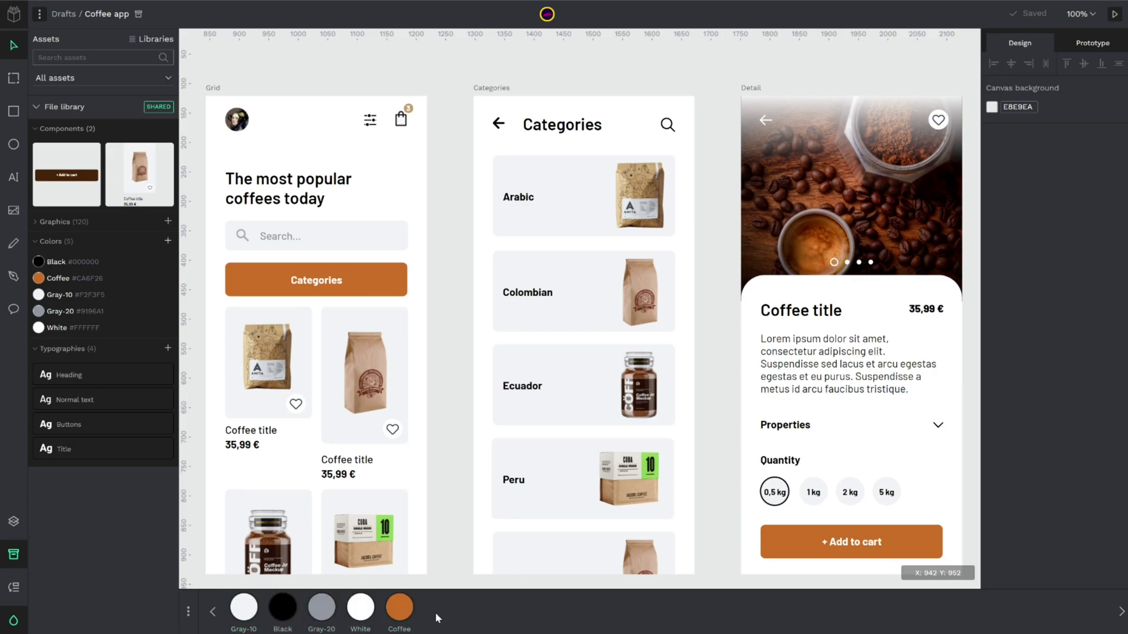
Fill the Colombian card with Coffee from the palette, then revert it to Gray-10
{"action": "left_click", "coordinate": [569, 323]}
{"action": "left_click", "coordinate": [399, 608]}
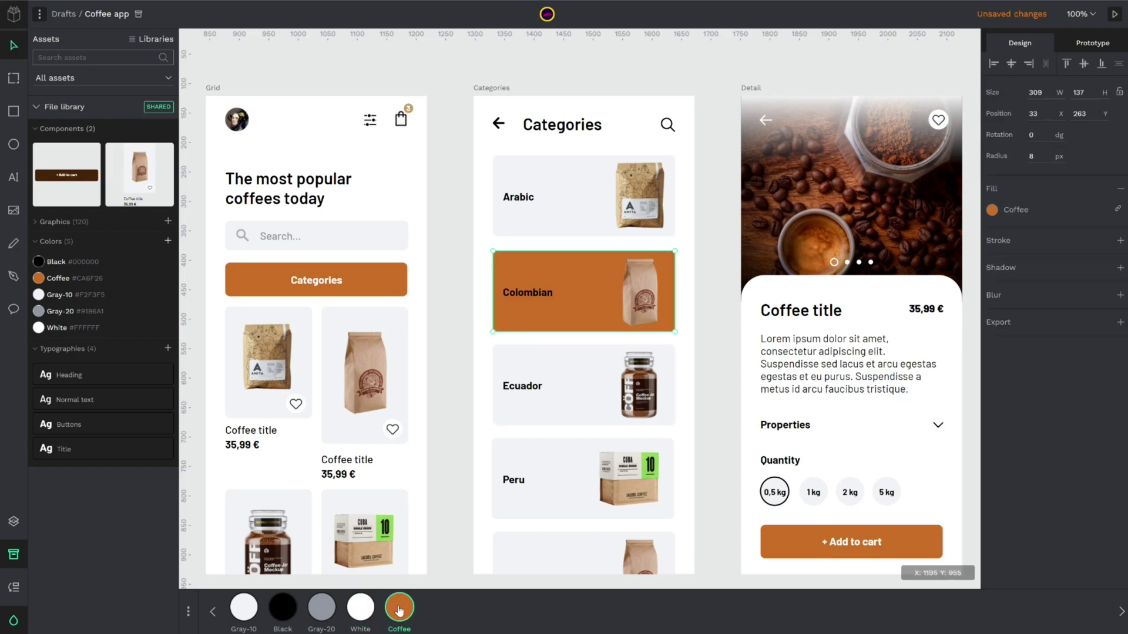
{"action": "left_click", "coordinate": [243, 607]}
{"action": "left_click", "coordinate": [644, 58]}
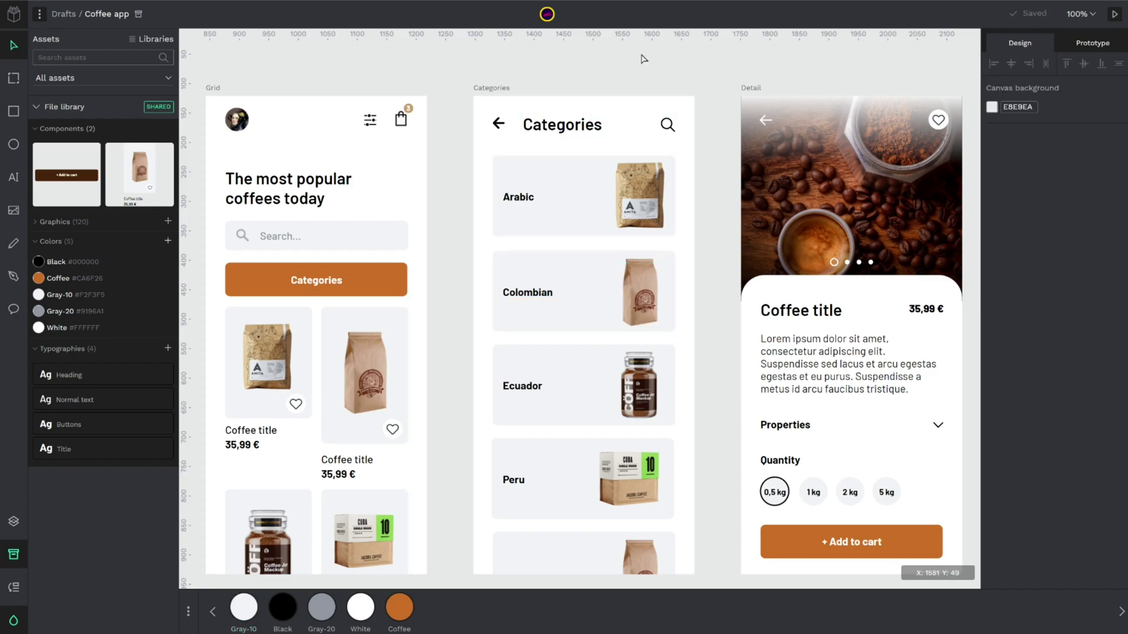
Fill the Colombian card with light blue #7694CF
{"action": "left_click", "coordinate": [564, 327]}
{"action": "left_click", "coordinate": [992, 210]}
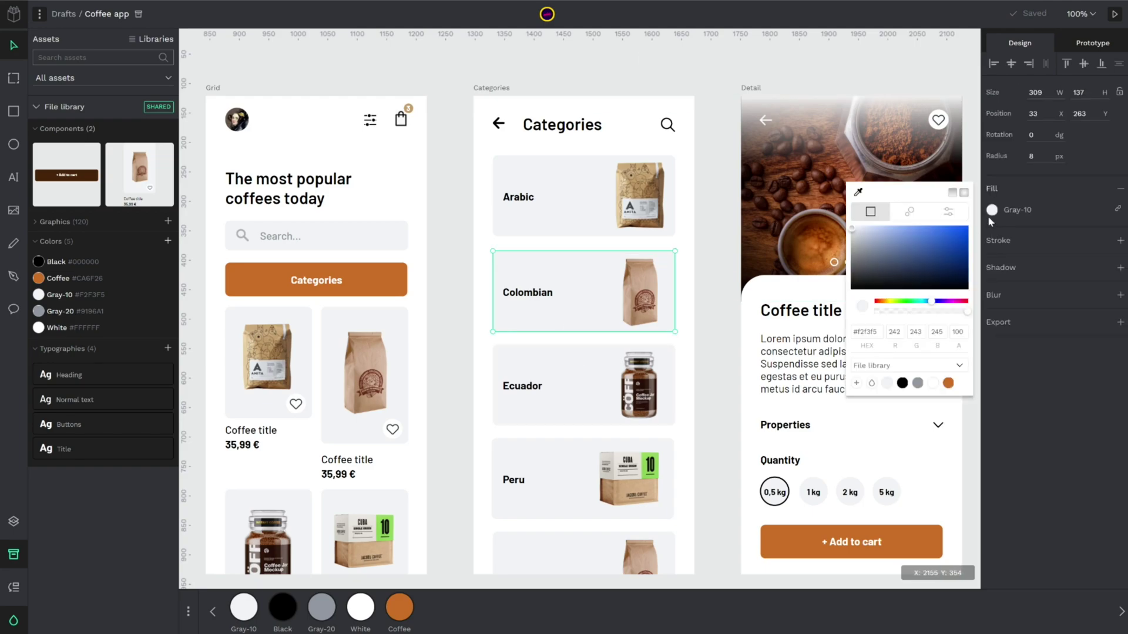
{"action": "left_click", "coordinate": [901, 239]}
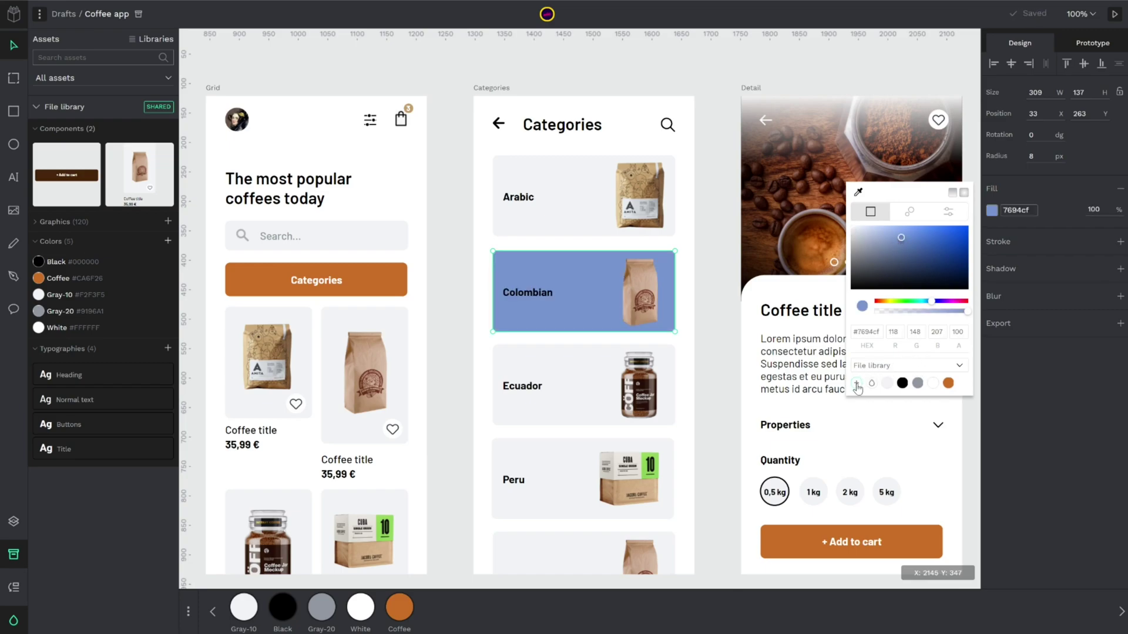
Add #7694CF to the file library as a colour named Lightblue
{"action": "left_click", "coordinate": [856, 384]}
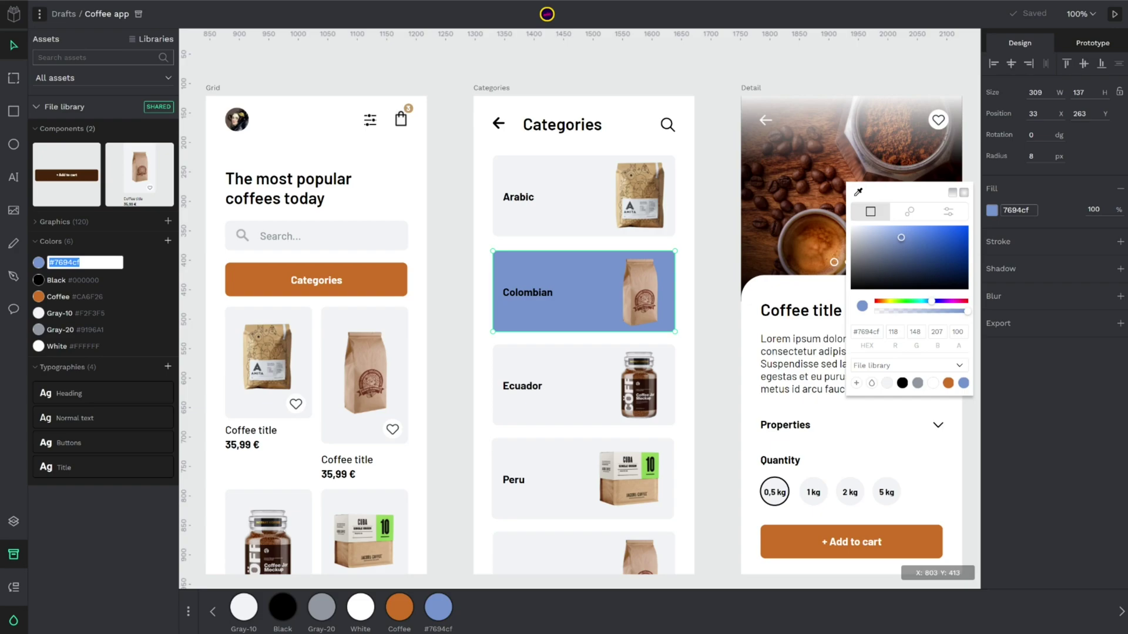
{"action": "type", "text": "Lightblue"}
{"action": "key", "text": "Return"}
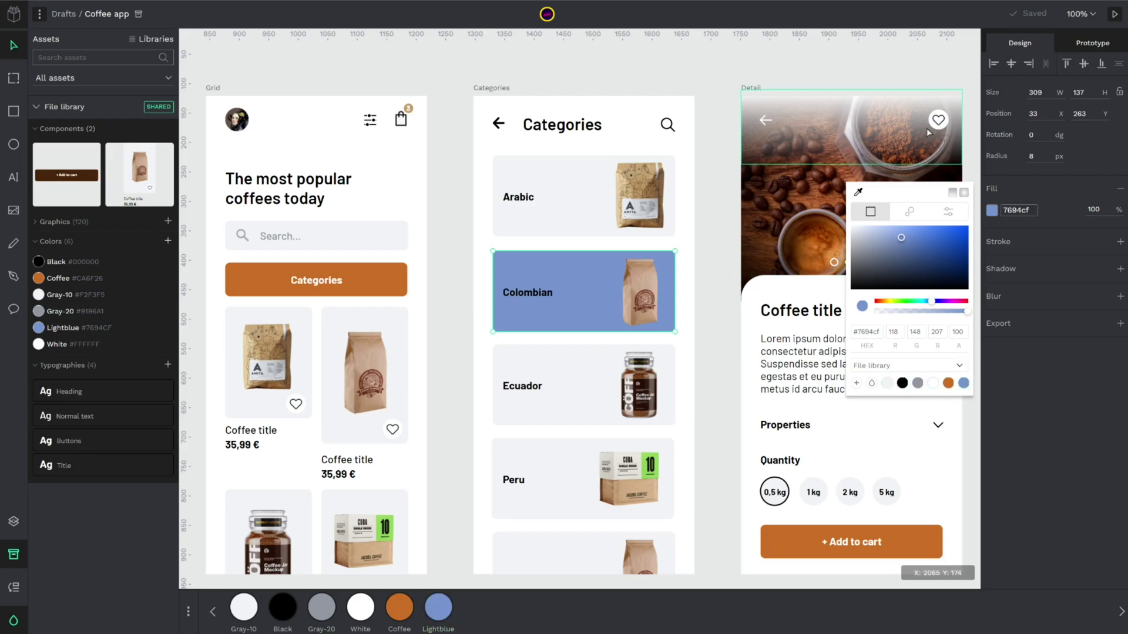
{"action": "key", "text": "Escape"}
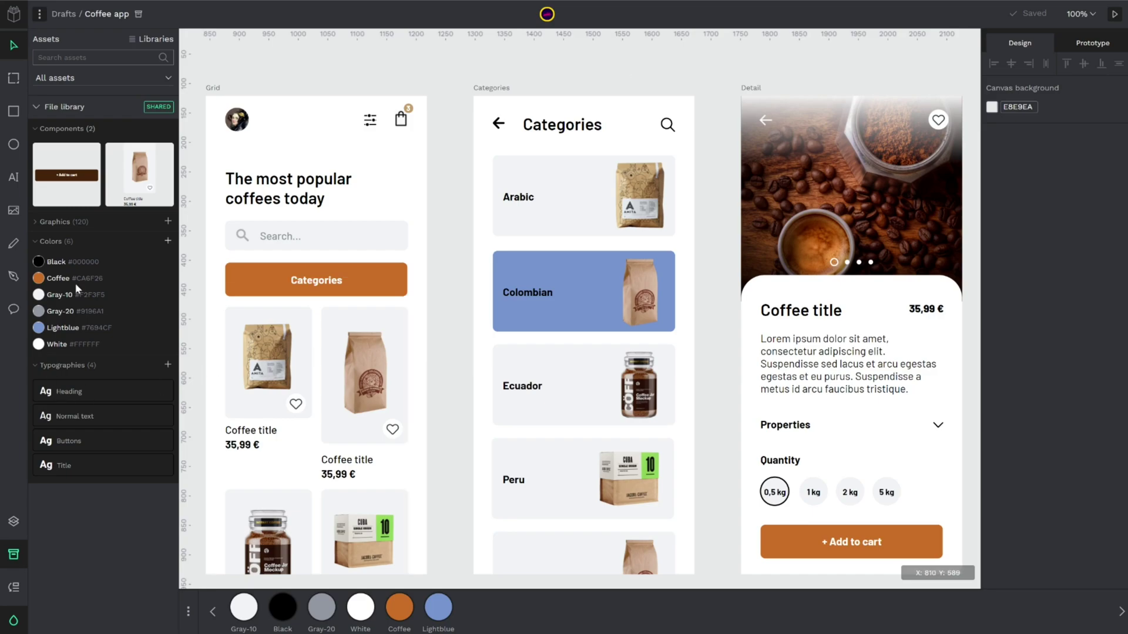
Change the Colombian card's fill to a linear gradient
{"action": "left_click", "coordinate": [552, 328]}
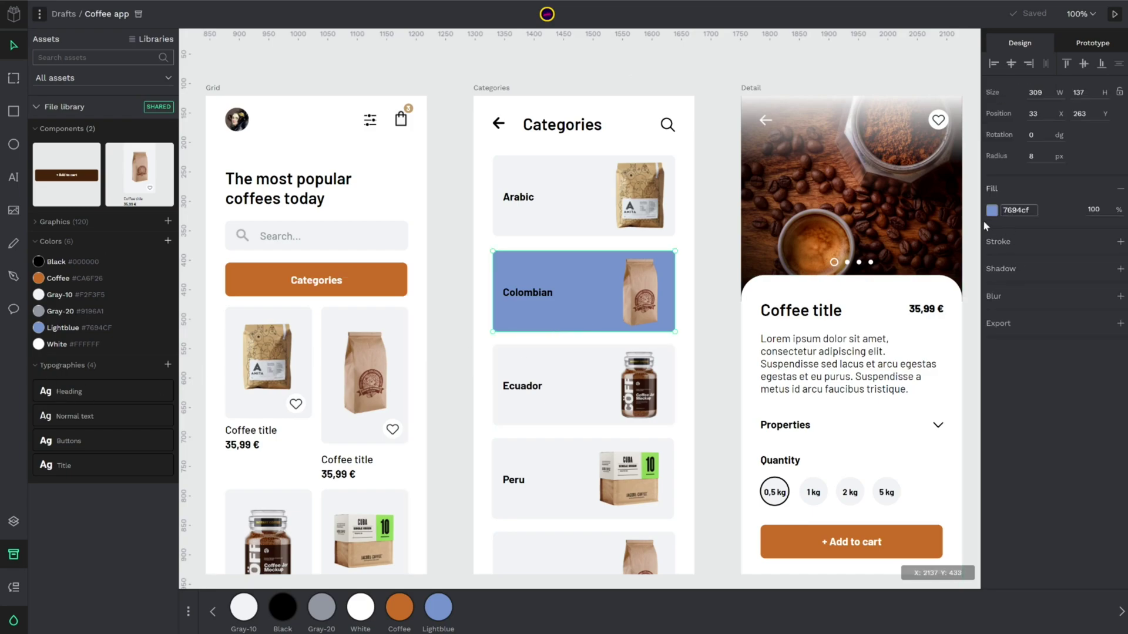
{"action": "left_click", "coordinate": [992, 211]}
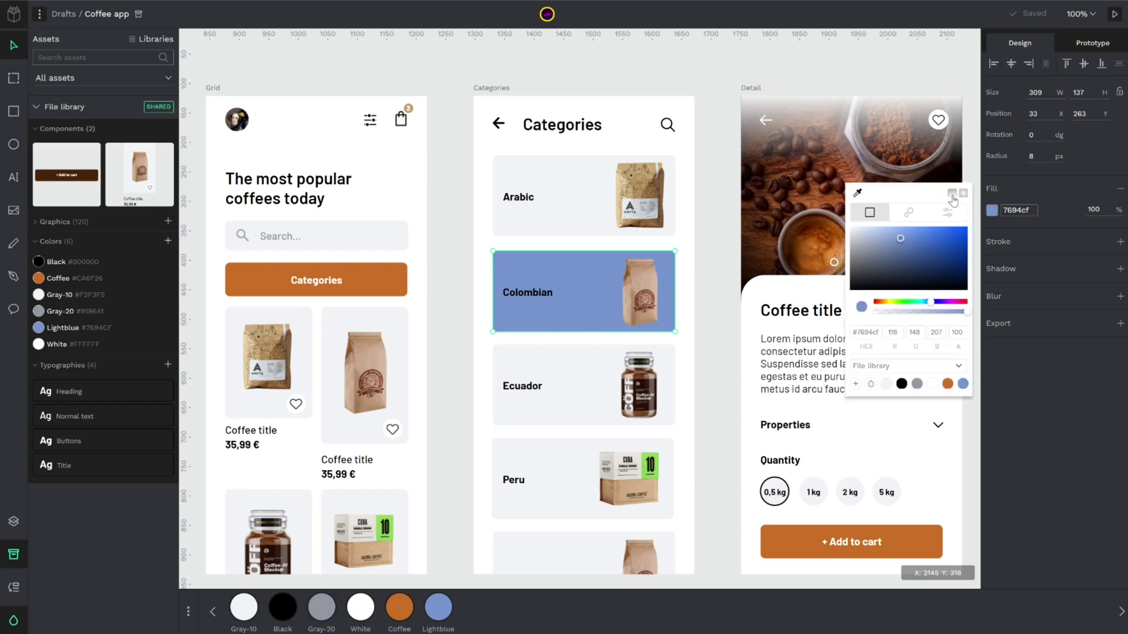
{"action": "left_click", "coordinate": [948, 215]}
Reposition the gradient handles and set the bottom stop to purple #7531A0 at 85% opacity
{"action": "left_click", "coordinate": [584, 331]}
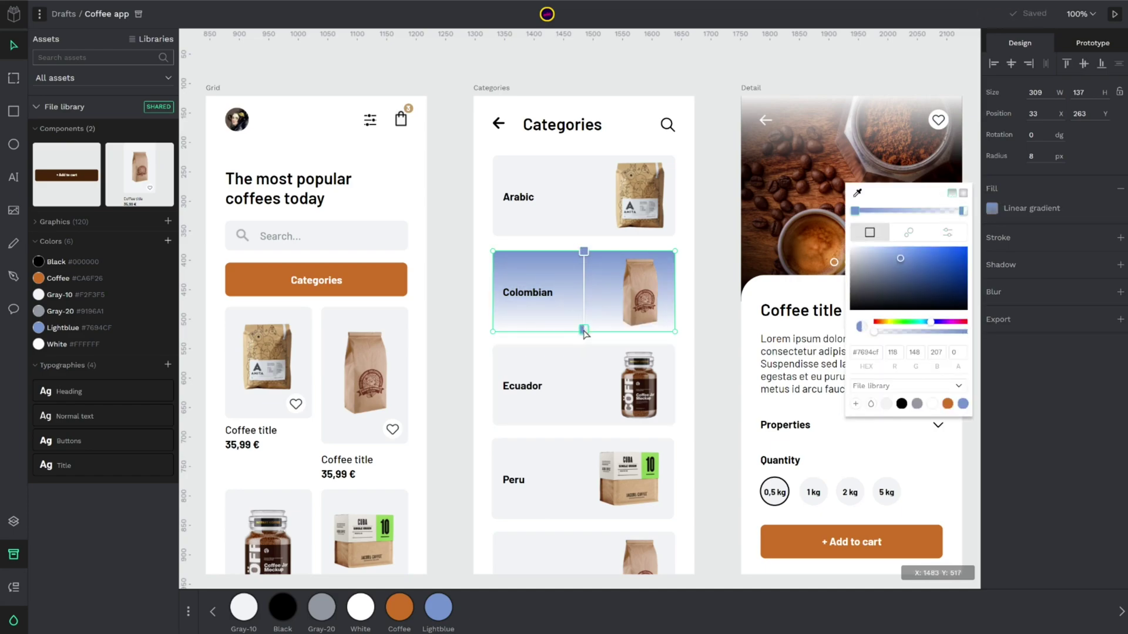
{"action": "mouse_move", "coordinate": [585, 331]}
{"action": "left_mouse_down"}
{"action": "mouse_move", "coordinate": [594, 320]}
{"action": "mouse_move", "coordinate": [583, 324]}
{"action": "left_mouse_up"}
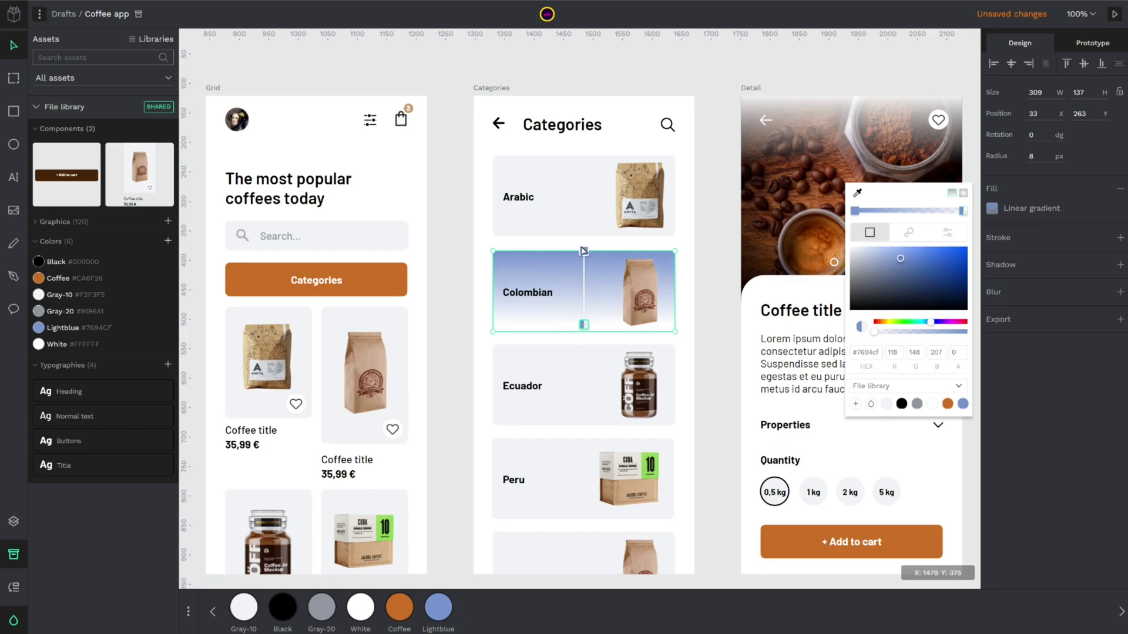
{"action": "left_click_drag", "start_coordinate": [583, 251], "coordinate": [583, 260]}
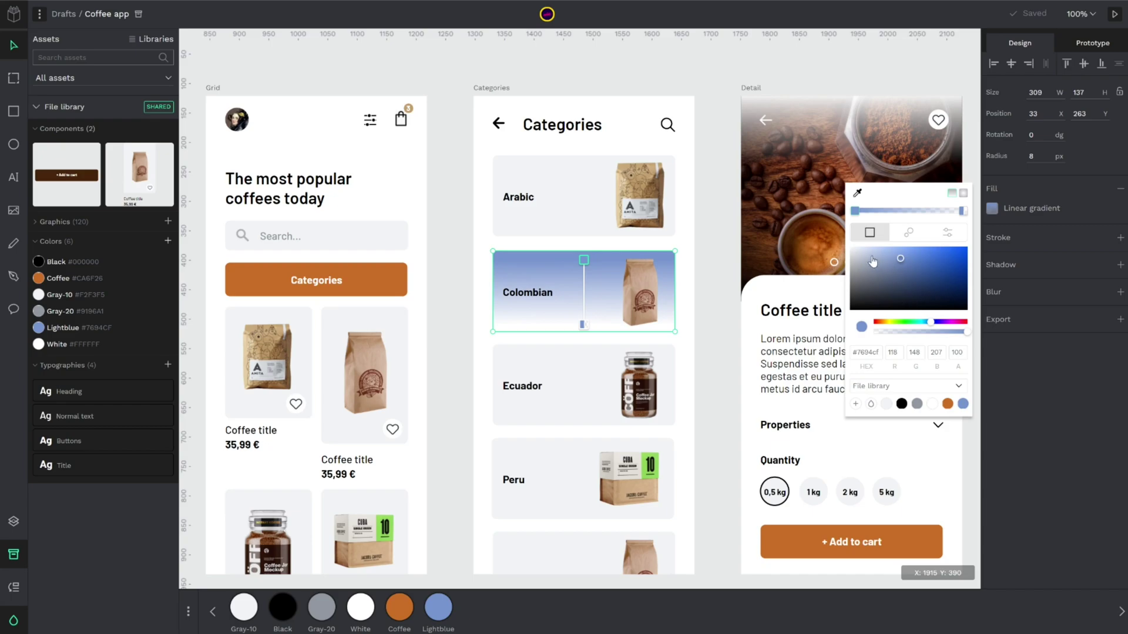
{"action": "left_click", "coordinate": [587, 329]}
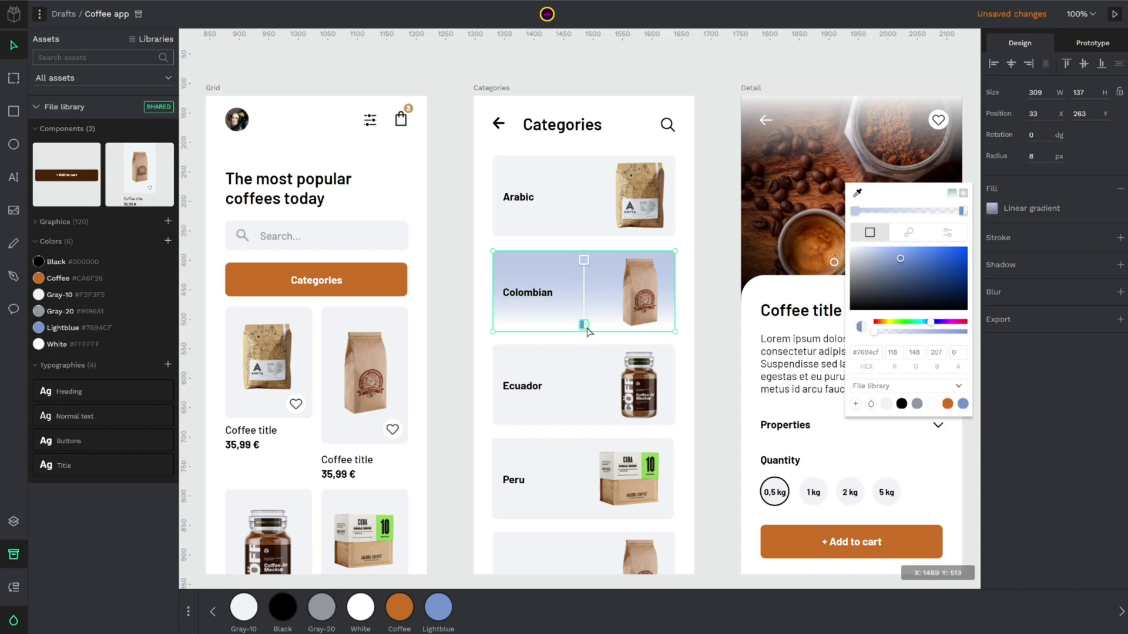
{"action": "left_click_drag", "start_coordinate": [930, 322], "coordinate": [955, 332]}
{"action": "left_click", "coordinate": [931, 271]}
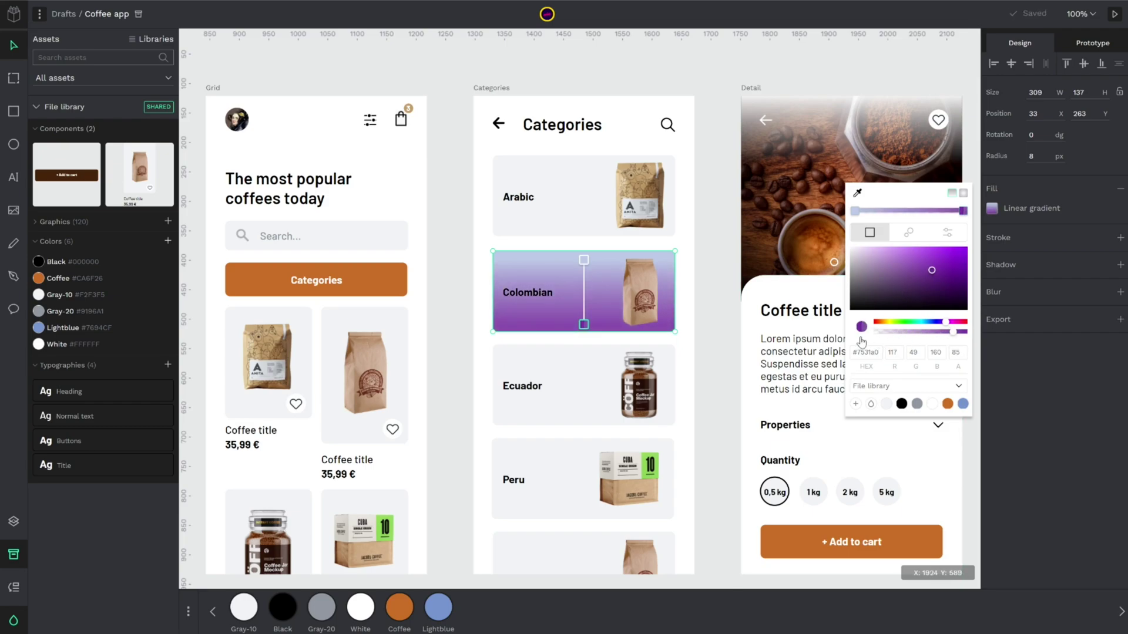
Add the purple gradient to the file library under the name Glow
{"action": "left_click", "coordinate": [855, 405]}
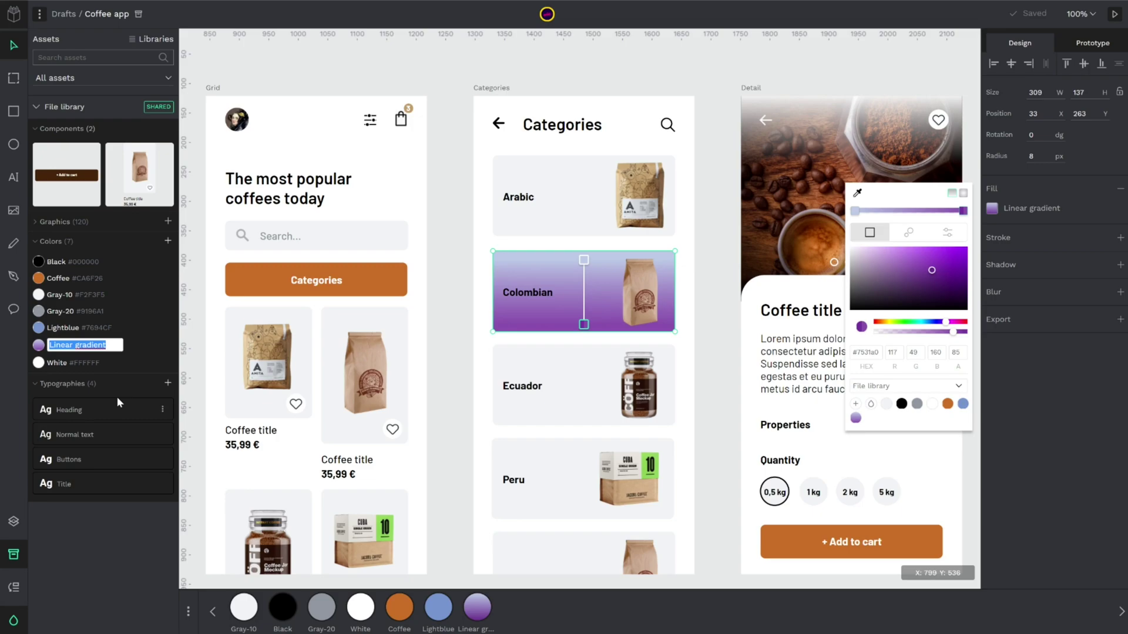
{"action": "type", "text": "Glow"}
{"action": "key", "text": "Return"}
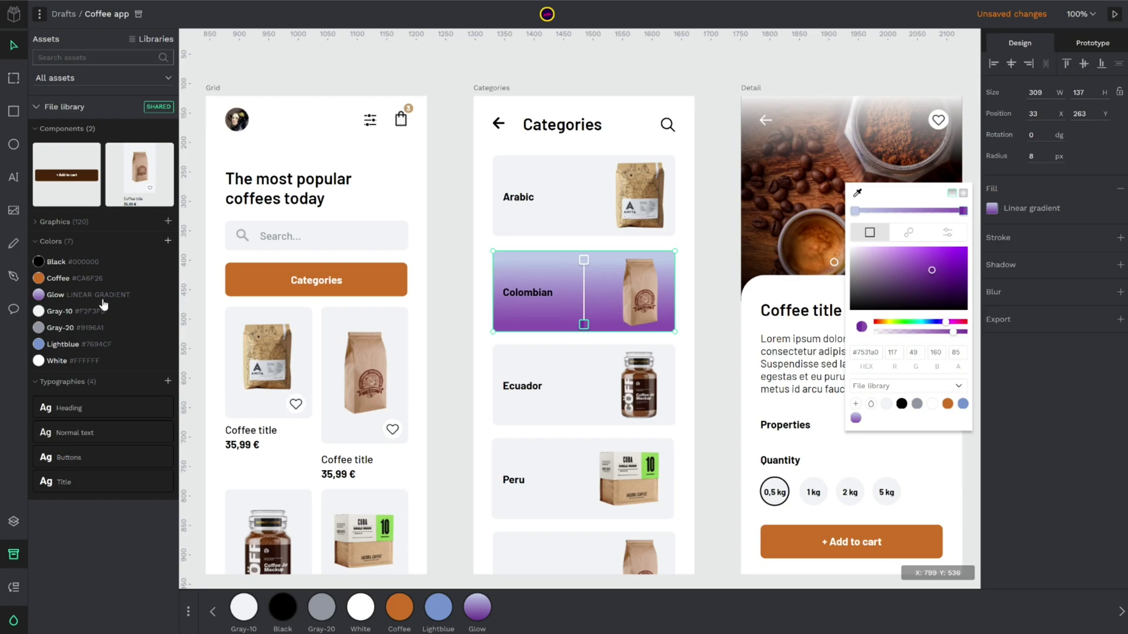